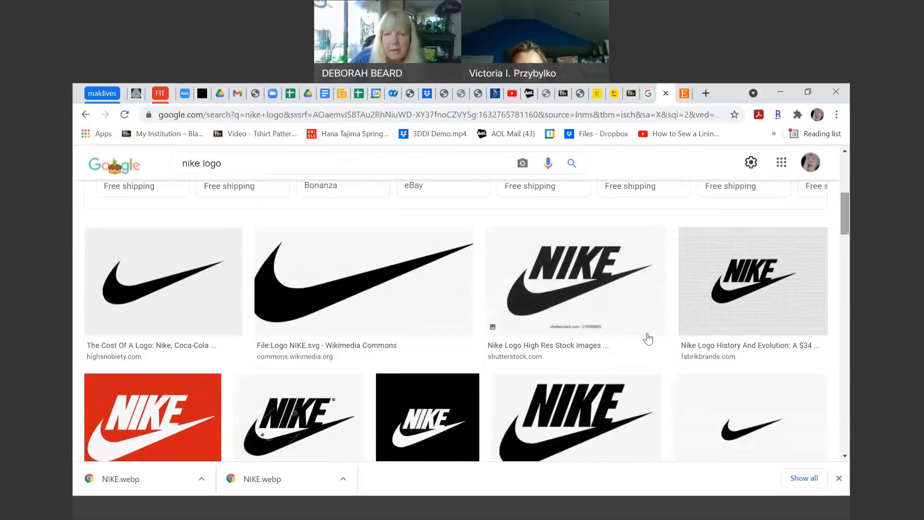
Save the licensable stock image of the black Nike logo from the image results to the desktop as NIKE 1.
{"action": "right_click", "coordinate": [619, 314]}
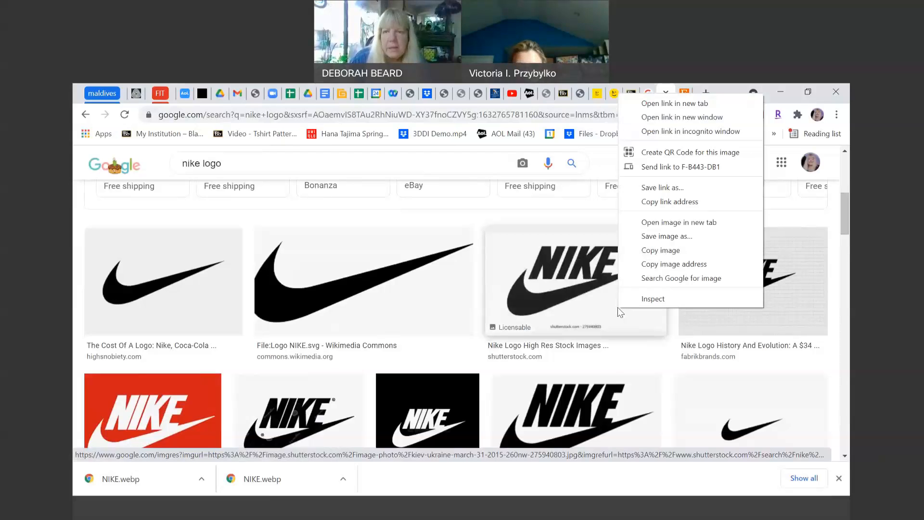
{"action": "left_click", "coordinate": [659, 236]}
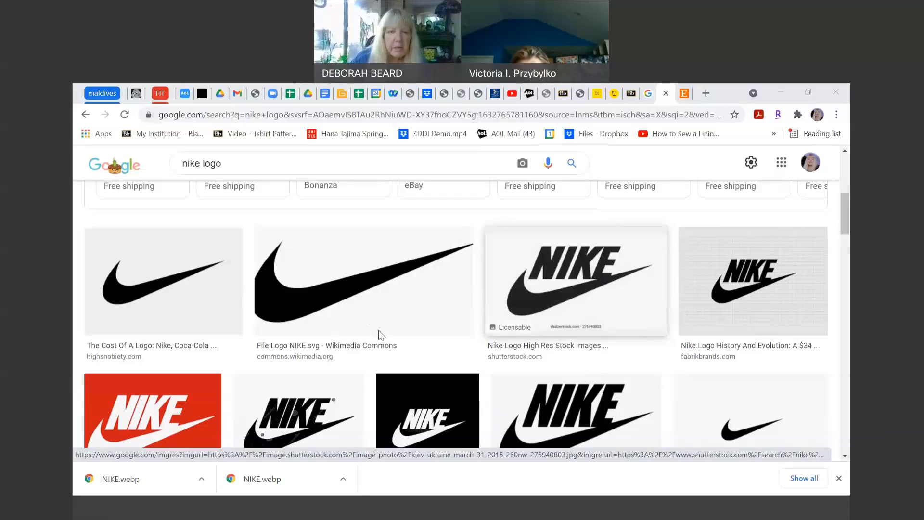
{"action": "left_click", "coordinate": [510, 355]}
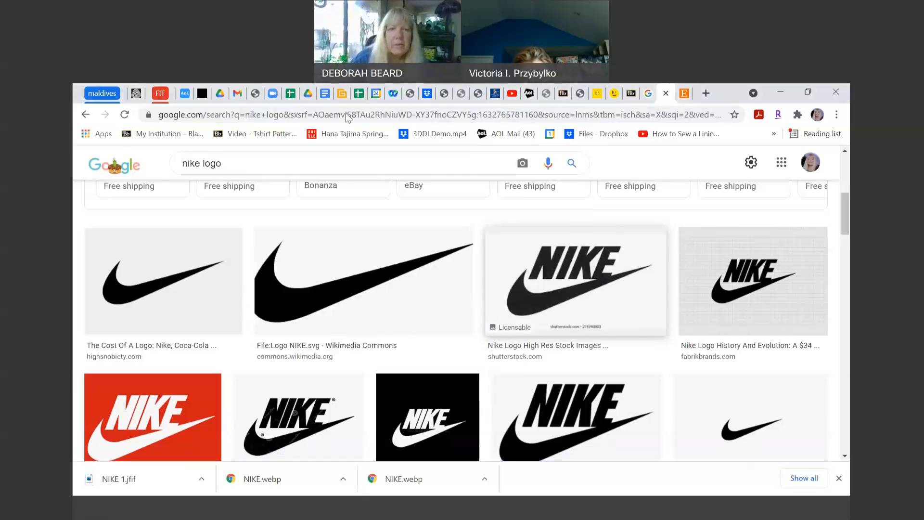
{"action": "left_click", "coordinate": [302, 99]}
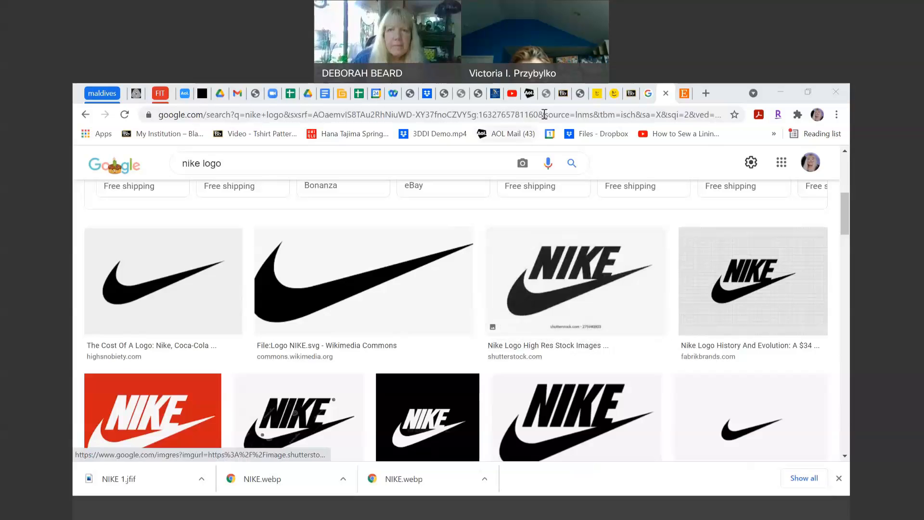
Switch to Photoshop and open NIKE 1.jfif from the Desktop folder.
{"action": "left_click", "coordinate": [780, 93]}
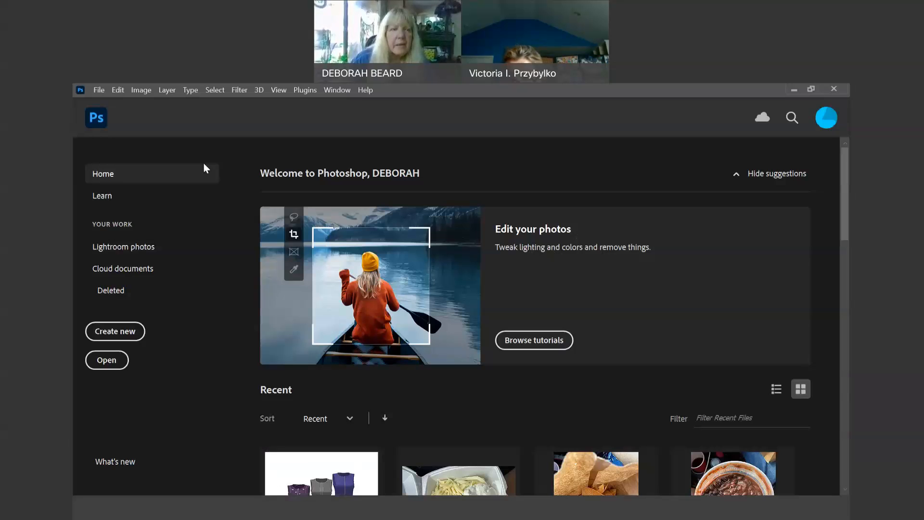
{"action": "left_click", "coordinate": [99, 90]}
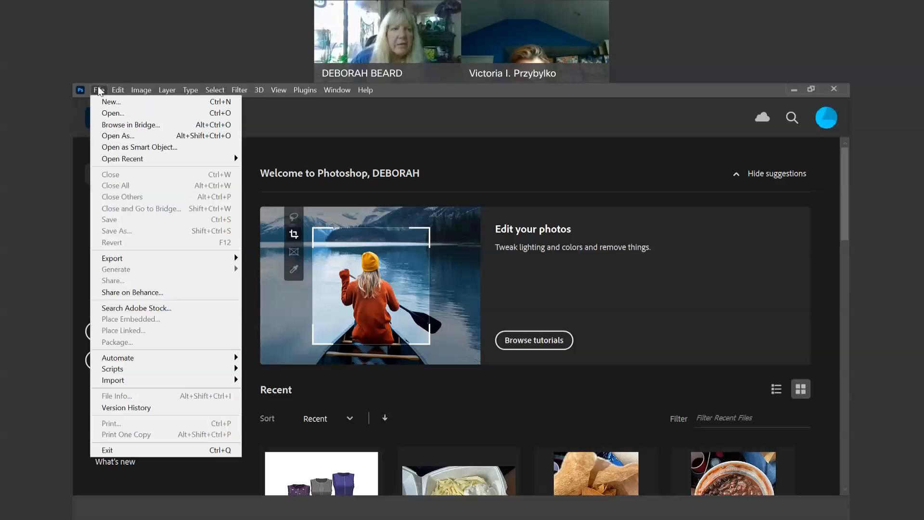
{"action": "left_click", "coordinate": [109, 114]}
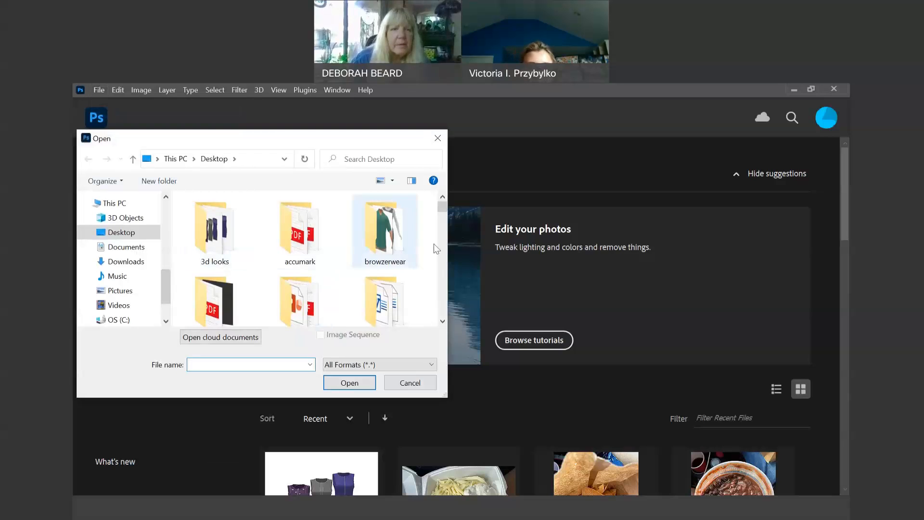
{"action": "left_click_drag", "start_coordinate": [445, 213], "coordinate": [436, 284]}
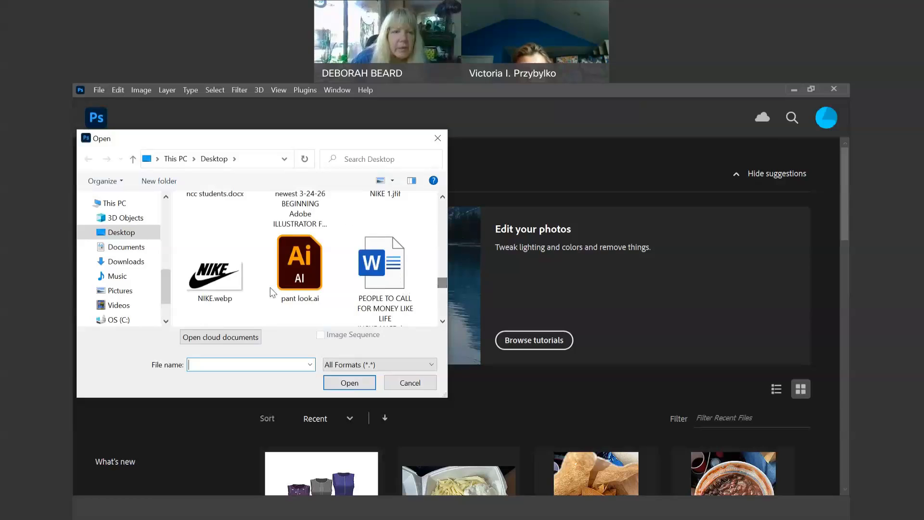
{"action": "left_click", "coordinate": [410, 201]}
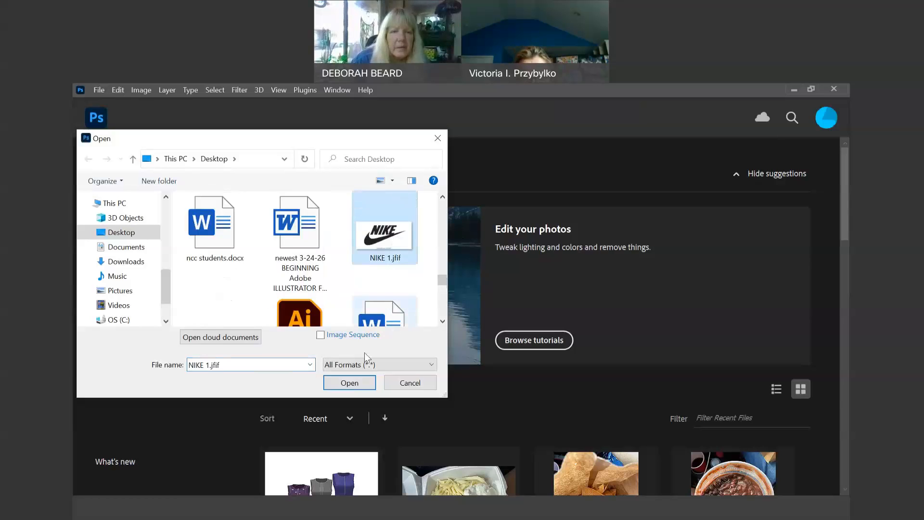
{"action": "left_click", "coordinate": [351, 384]}
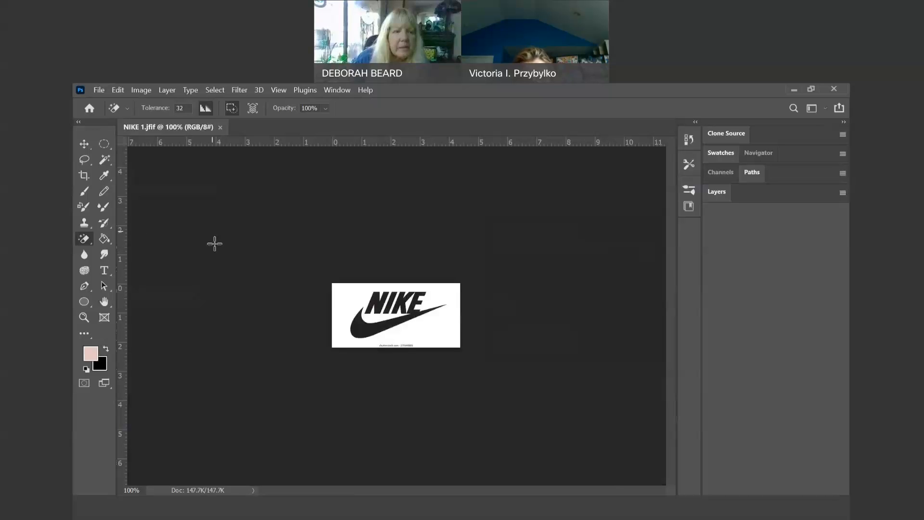
Erase the white background around the logo and the enclosed white gap between the K and E with the Magic Eraser tool.
{"action": "left_click", "coordinate": [89, 319]}
{"action": "left_click", "coordinate": [424, 333]}
{"action": "left_click", "coordinate": [422, 332]}
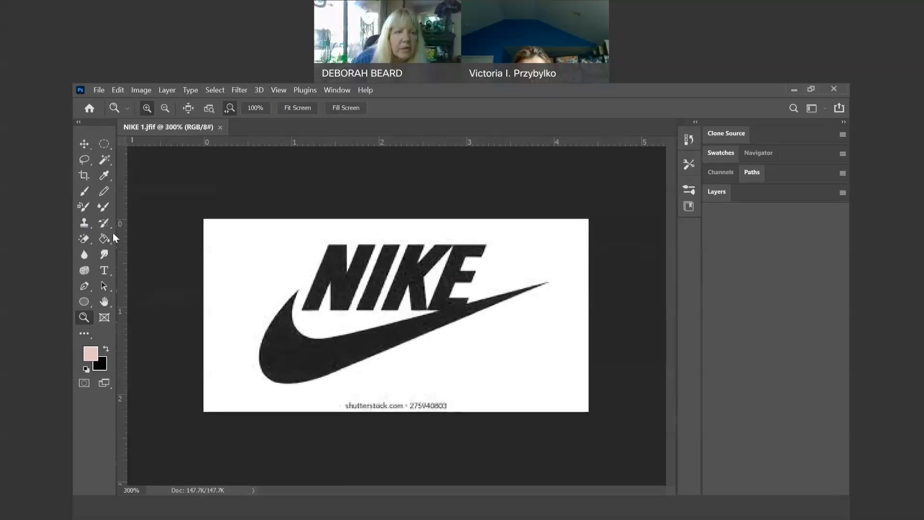
{"action": "left_click", "coordinate": [88, 241]}
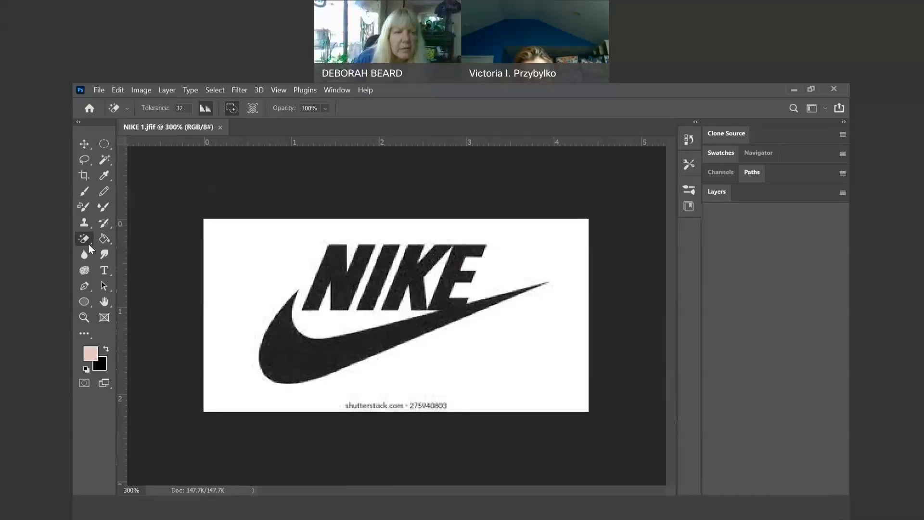
{"action": "right_click", "coordinate": [91, 241]}
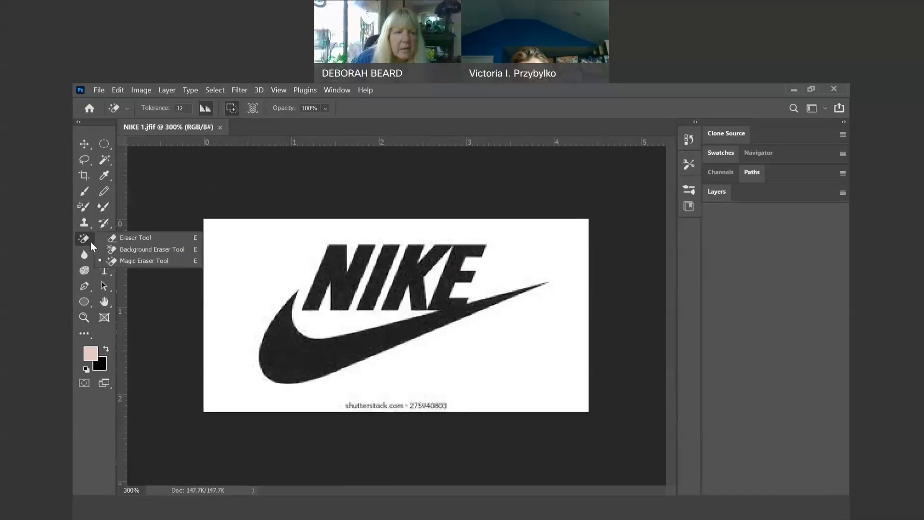
{"action": "left_click", "coordinate": [140, 261]}
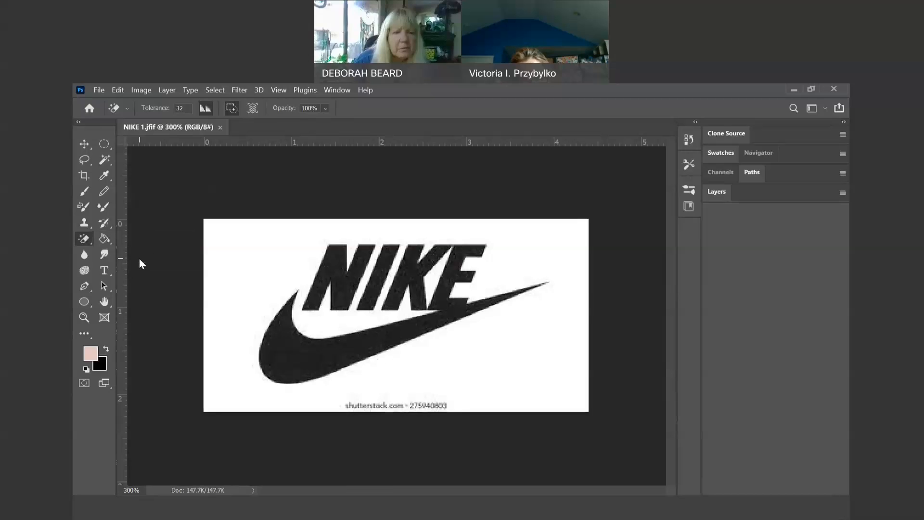
{"action": "left_click", "coordinate": [237, 275]}
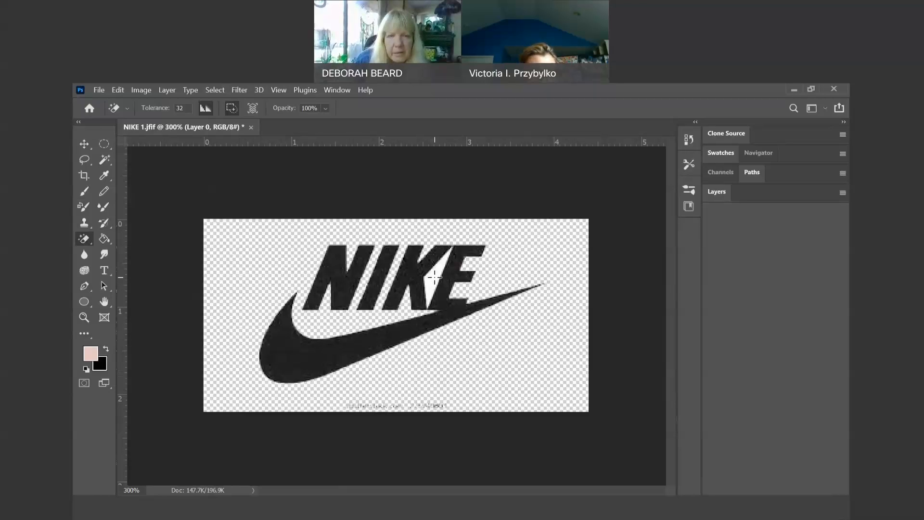
{"action": "left_click", "coordinate": [434, 277]}
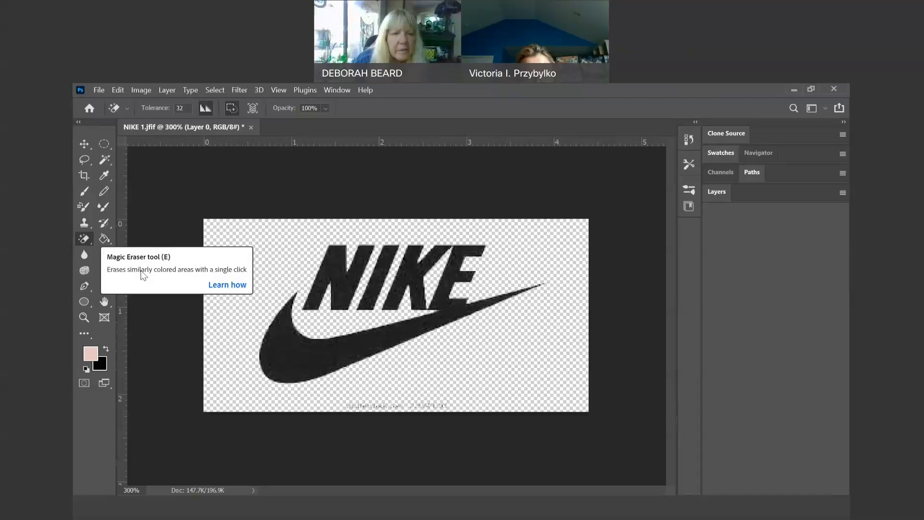
Erase the remaining watermark text beneath the swoosh with the Eraser tool, keeping the swoosh intact.
{"action": "right_click", "coordinate": [91, 242]}
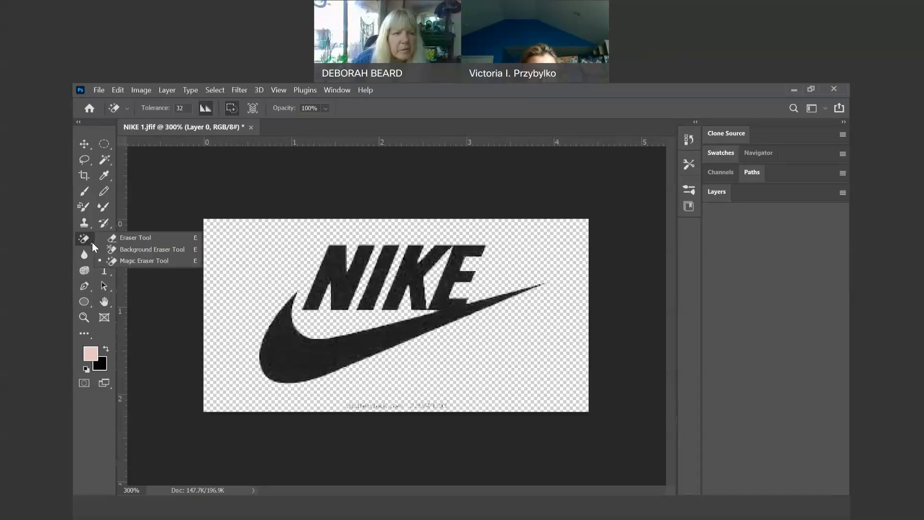
{"action": "left_click", "coordinate": [127, 242]}
{"action": "left_click_drag", "start_coordinate": [436, 408], "coordinate": [450, 408]}
{"action": "left_click", "coordinate": [365, 407]}
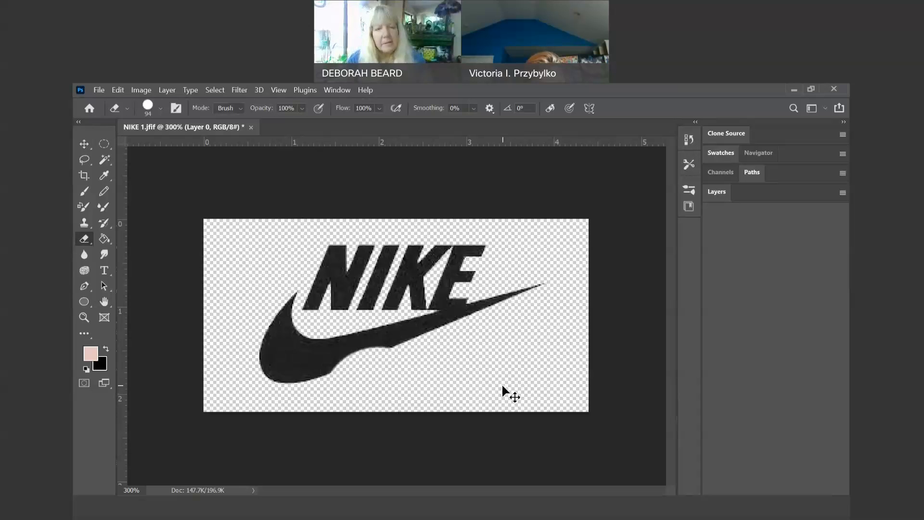
{"action": "key", "text": "ctrl+z"}
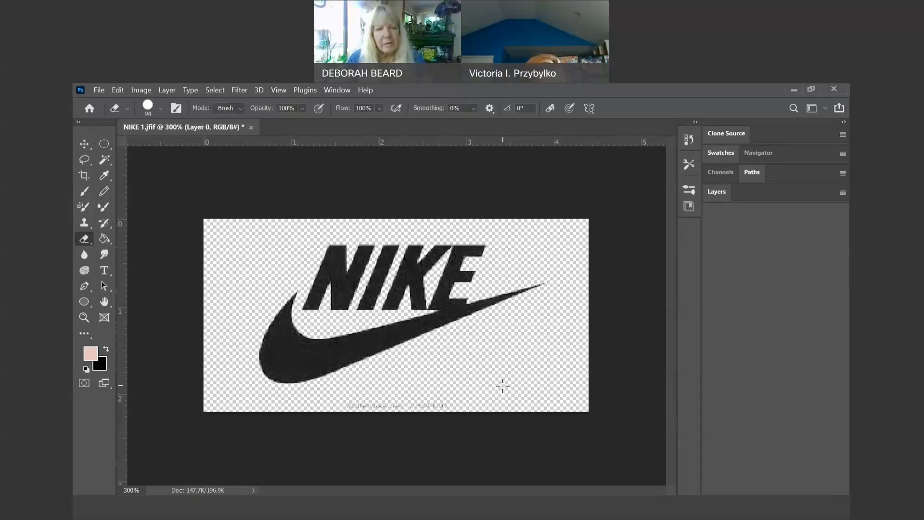
{"action": "left_click_drag", "start_coordinate": [454, 406], "coordinate": [374, 419]}
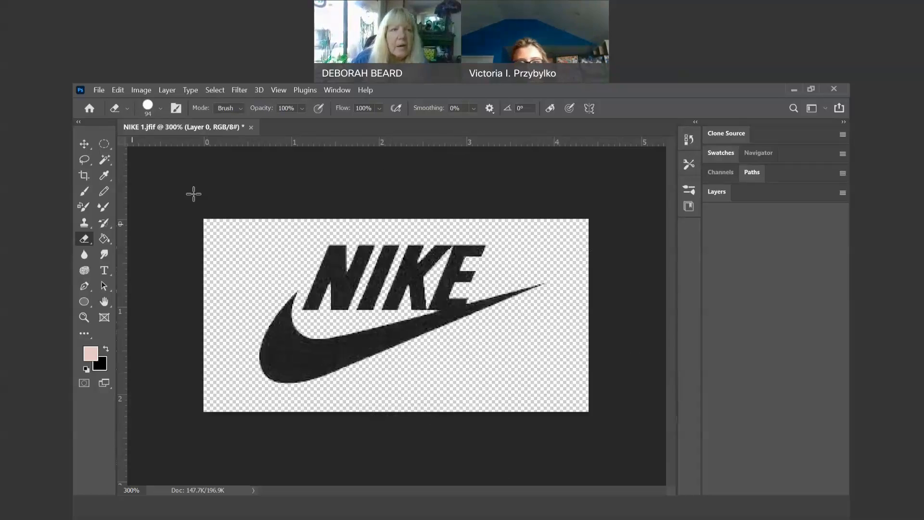
Resize the image to a width of 1 inch with proportions linked.
{"action": "left_click", "coordinate": [142, 91]}
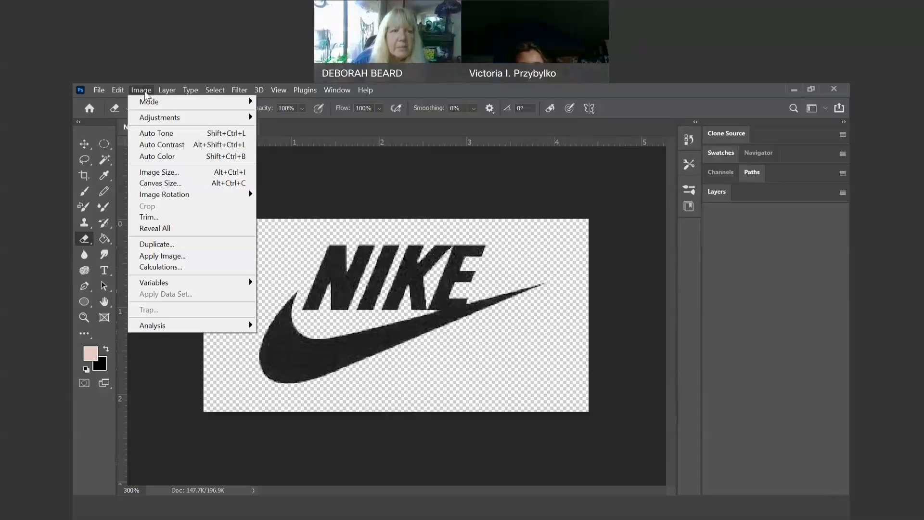
{"action": "left_click", "coordinate": [157, 173]}
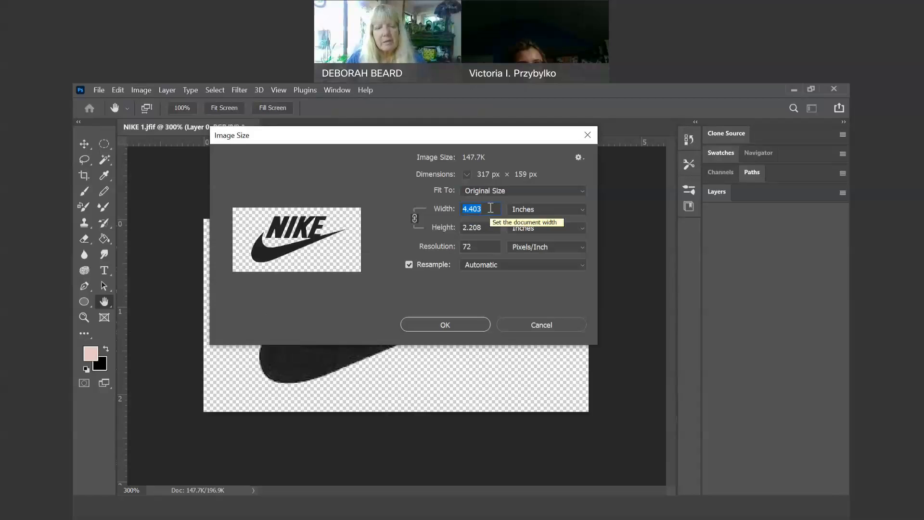
{"action": "type", "text": "1"}
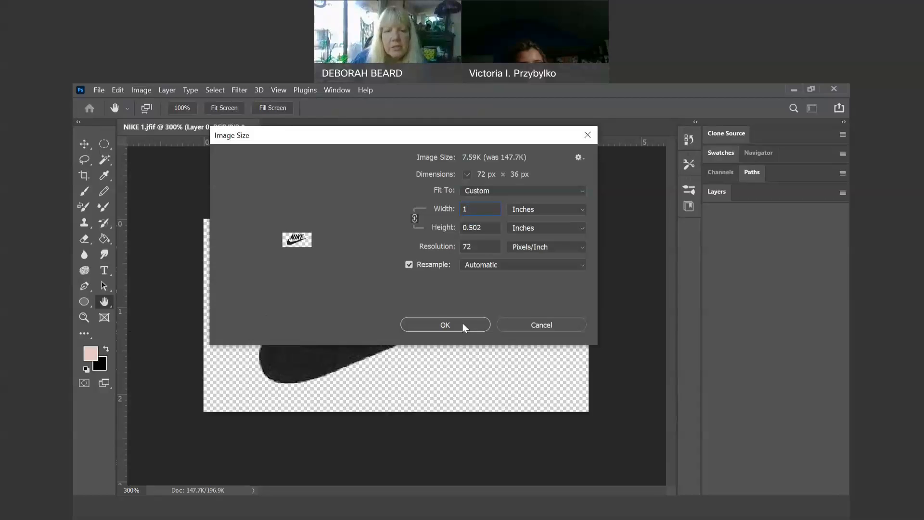
{"action": "left_click", "coordinate": [445, 325]}
{"action": "key", "text": "e"}
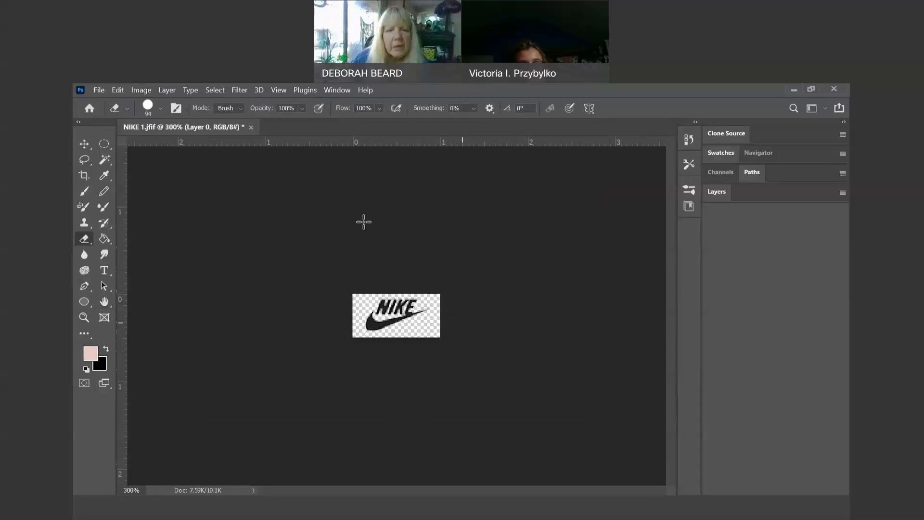
Save a copy on the computer's Desktop as NIKE 1.gif in GIF format, with the Exact palette and transparency.
{"action": "left_click", "coordinate": [99, 89]}
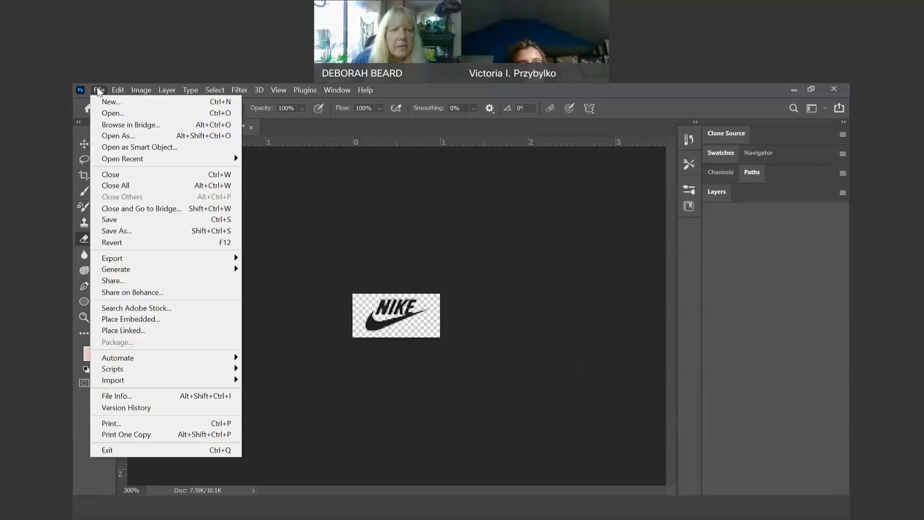
{"action": "left_click", "coordinate": [139, 232]}
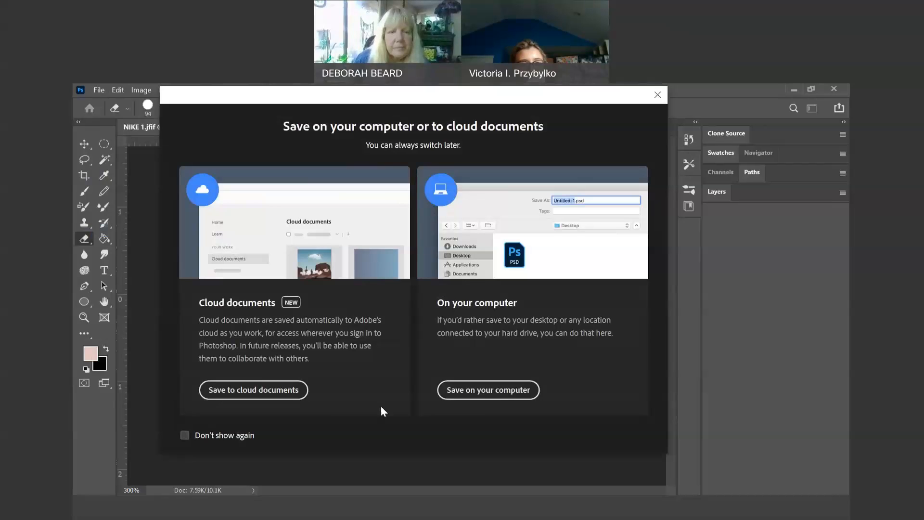
{"action": "left_click", "coordinate": [493, 398]}
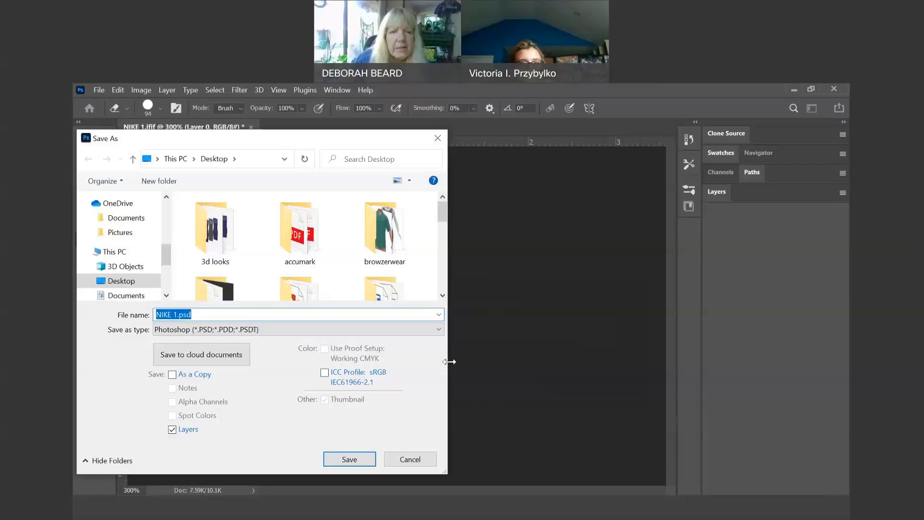
{"action": "left_click", "coordinate": [438, 330]}
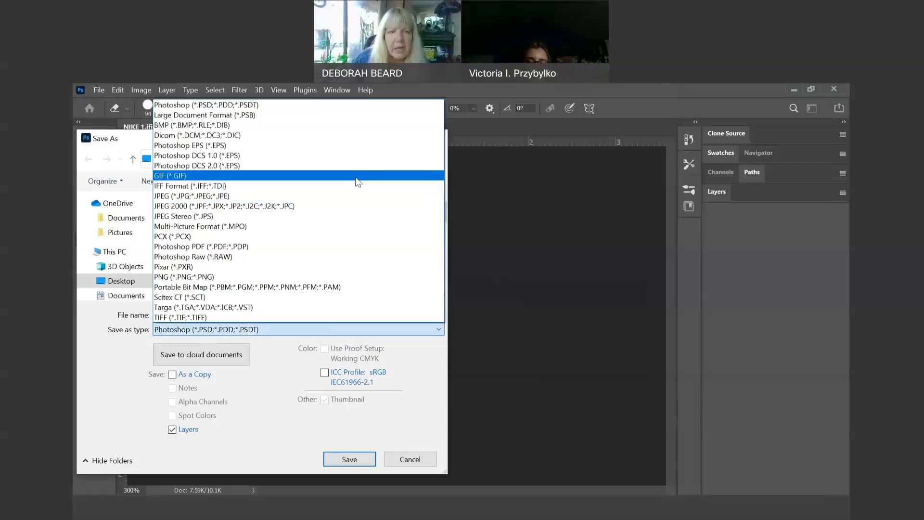
{"action": "left_click", "coordinate": [357, 176]}
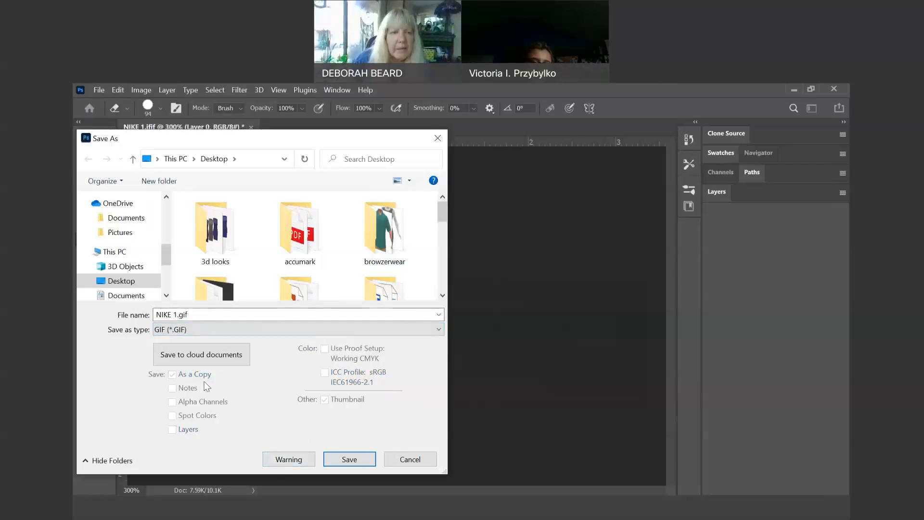
{"action": "left_click", "coordinate": [131, 284]}
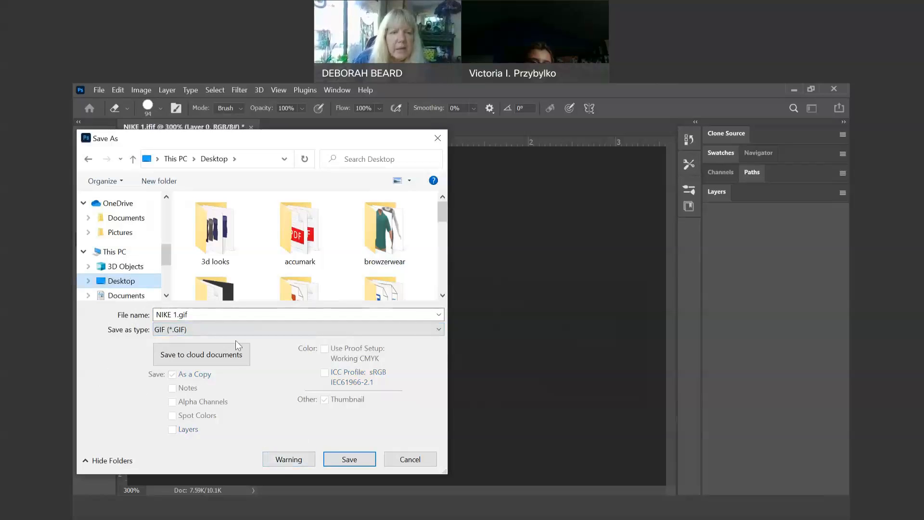
{"action": "left_click", "coordinate": [350, 459]}
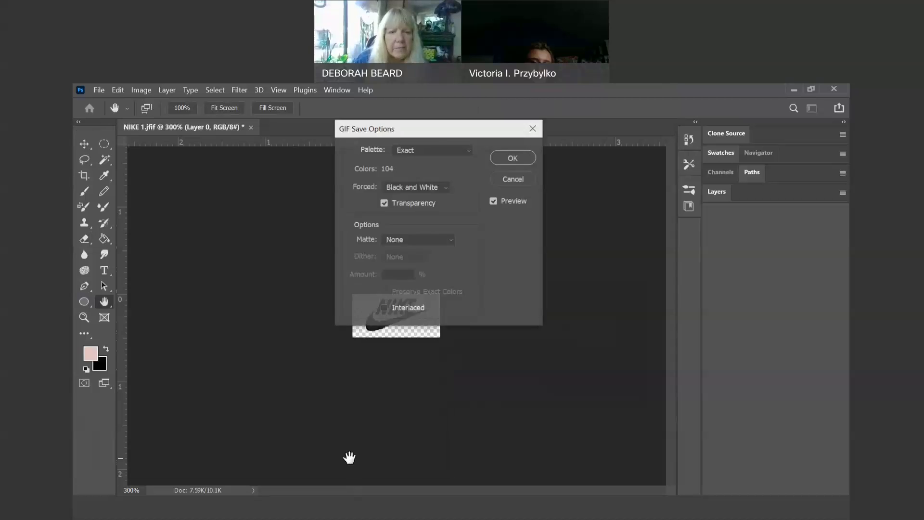
{"action": "left_click", "coordinate": [513, 158]}
{"action": "key", "text": "e"}
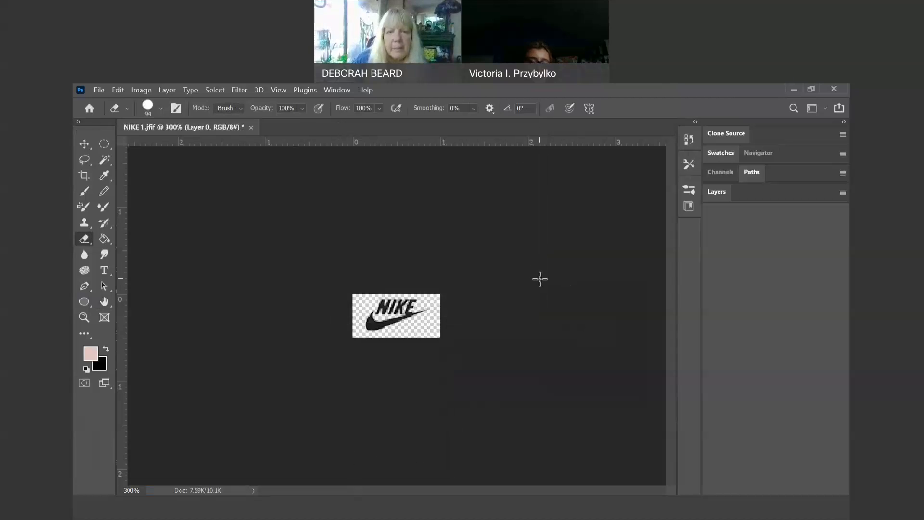
Switch to Illustrator and open NIKE 1.gif from the Desktop.
{"action": "left_click", "coordinate": [794, 90]}
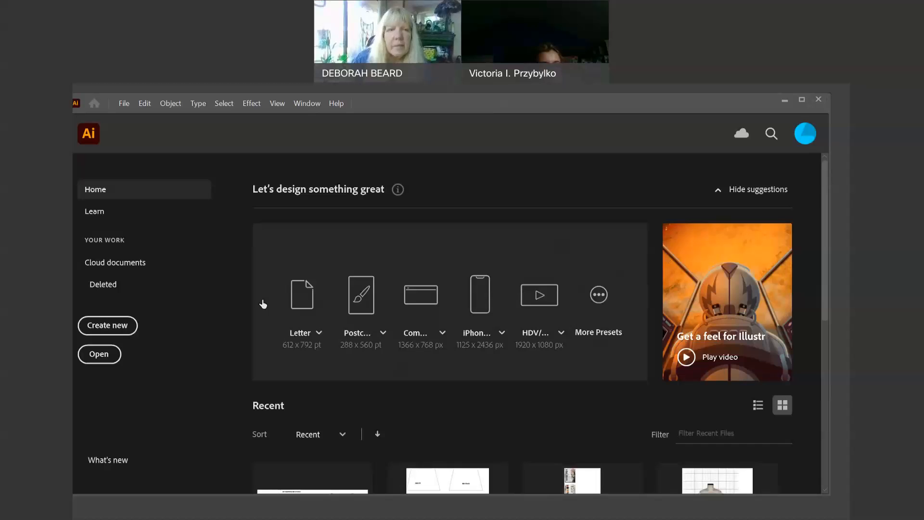
{"action": "left_click", "coordinate": [124, 105]}
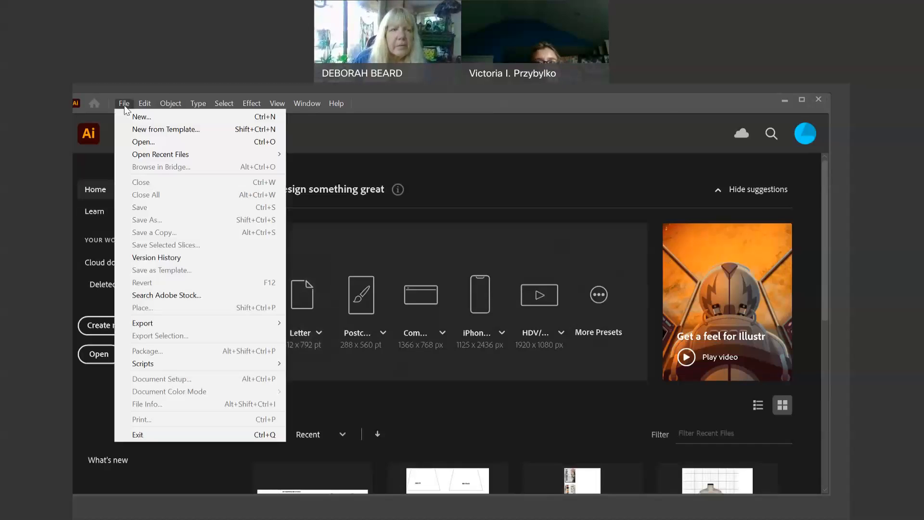
{"action": "left_click", "coordinate": [143, 142]}
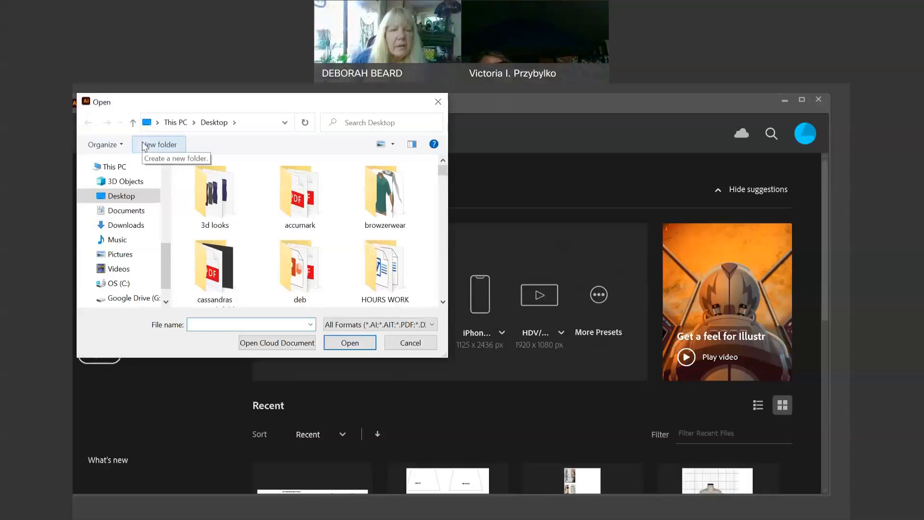
{"action": "left_click_drag", "start_coordinate": [442, 173], "coordinate": [439, 252]}
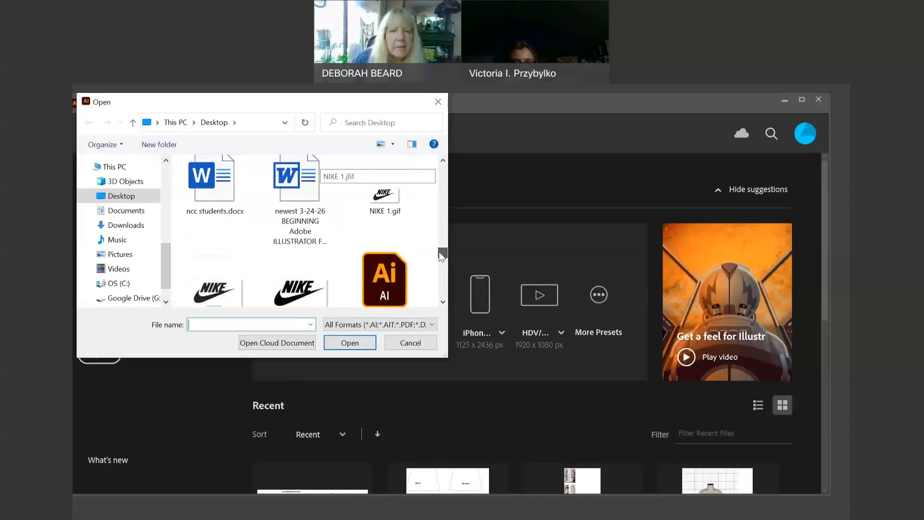
{"action": "left_click", "coordinate": [390, 198]}
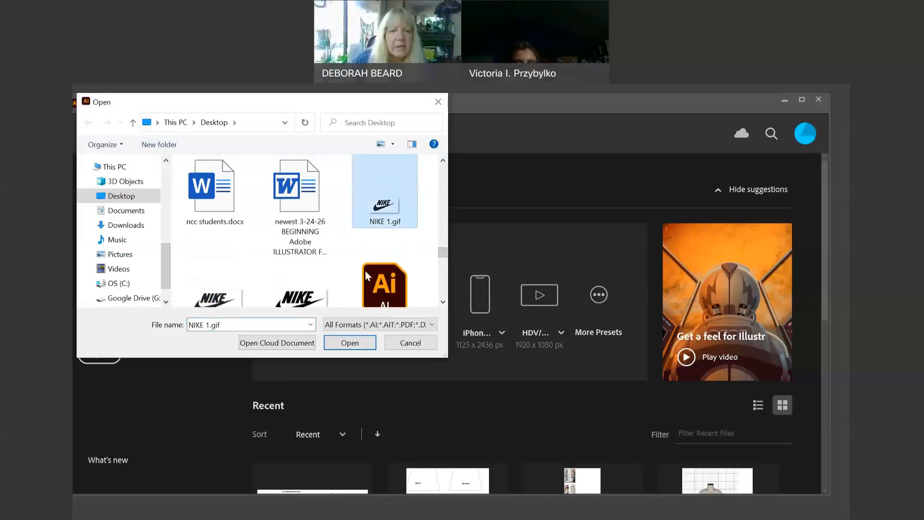
{"action": "left_click", "coordinate": [362, 342]}
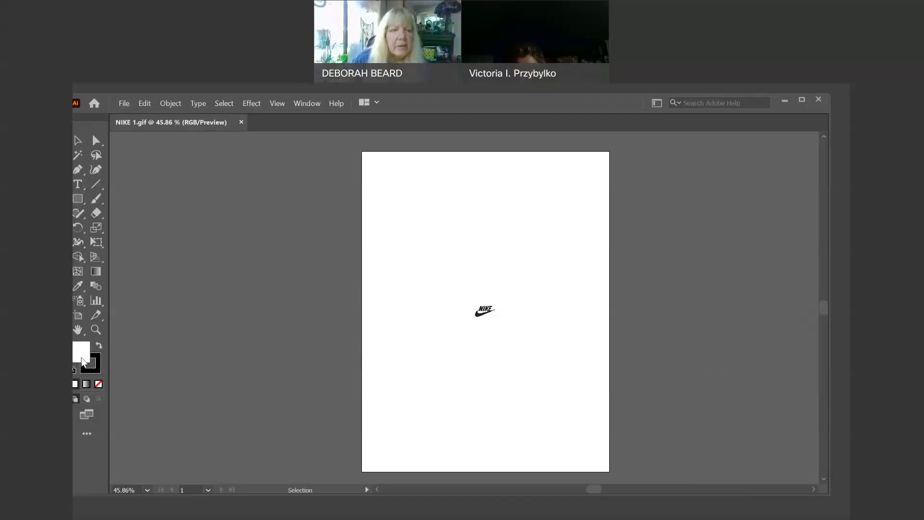
Draw an upright rectangle above the logo, about a quarter of the artboard's width, and fill it with a pale mint green from the Color Guide.
{"action": "left_click", "coordinate": [78, 200]}
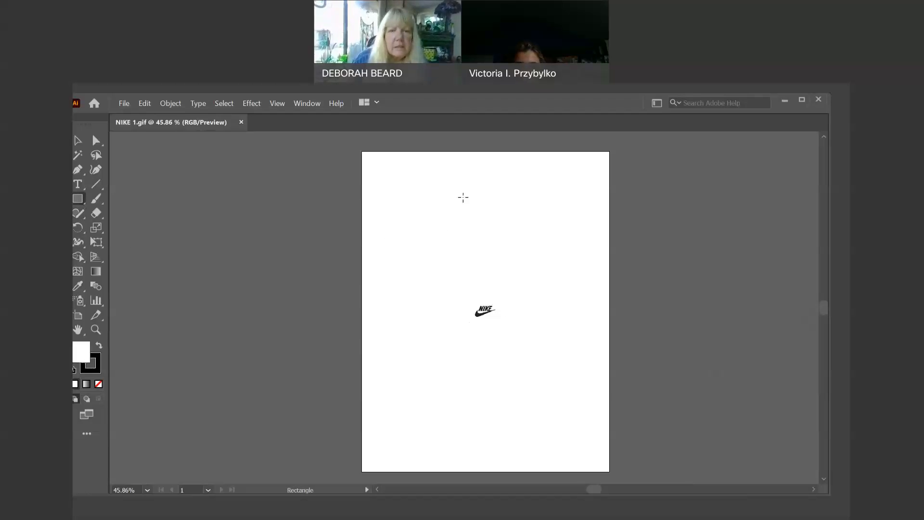
{"action": "mouse_move", "coordinate": [459, 192]}
{"action": "left_mouse_down"}
{"action": "mouse_move", "coordinate": [530, 230]}
{"action": "mouse_move", "coordinate": [522, 282]}
{"action": "left_mouse_up"}
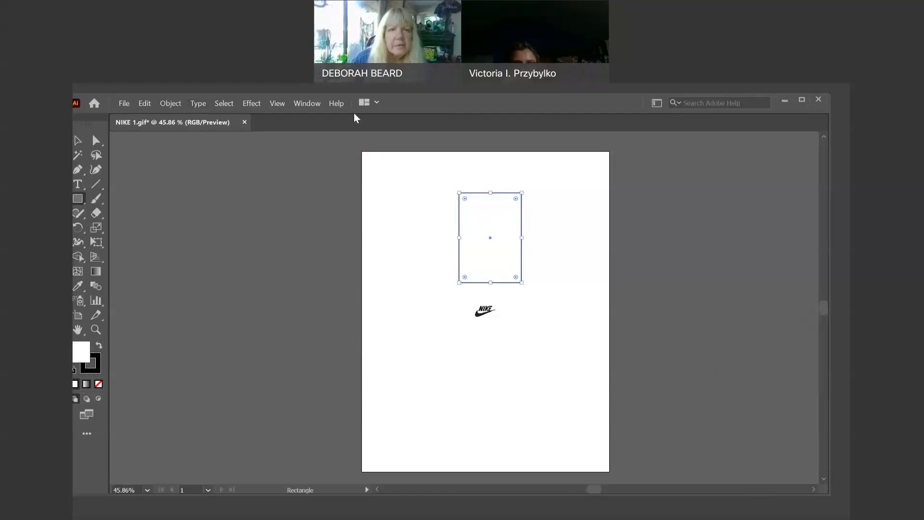
{"action": "left_click", "coordinate": [315, 105]}
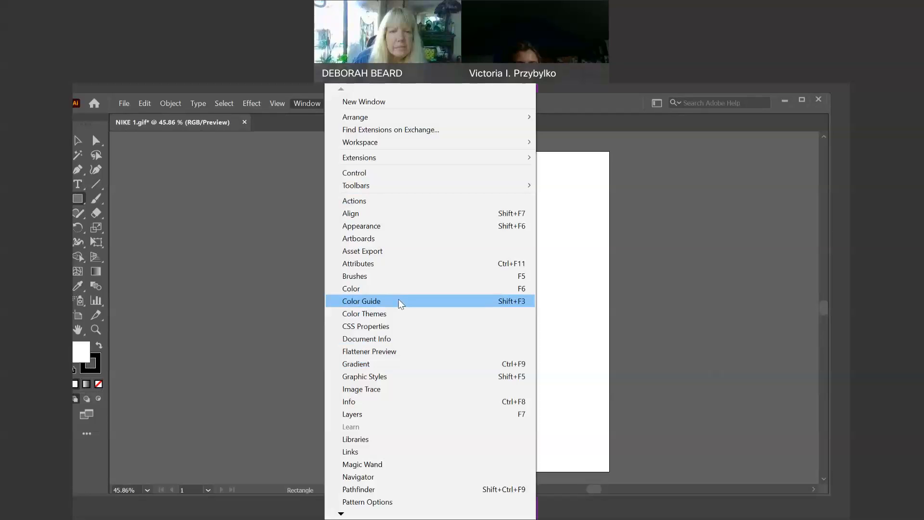
{"action": "left_click", "coordinate": [402, 304]}
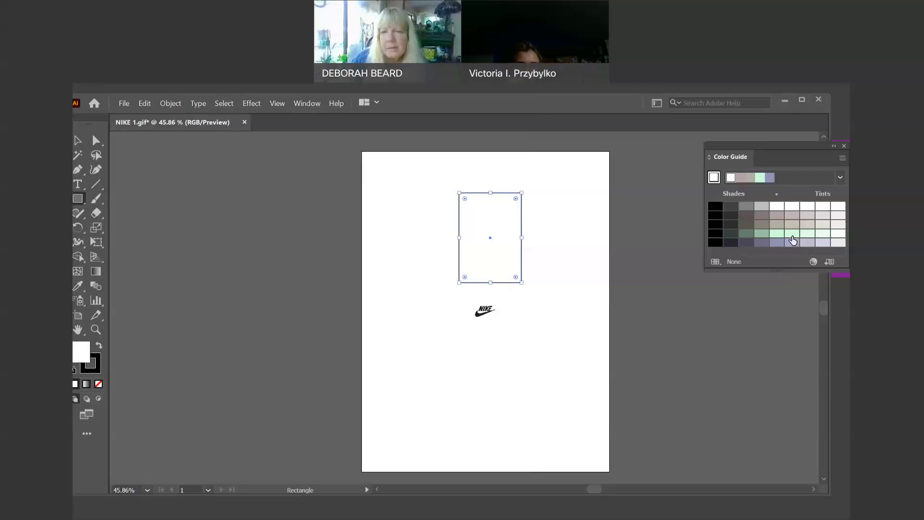
{"action": "left_click", "coordinate": [792, 236]}
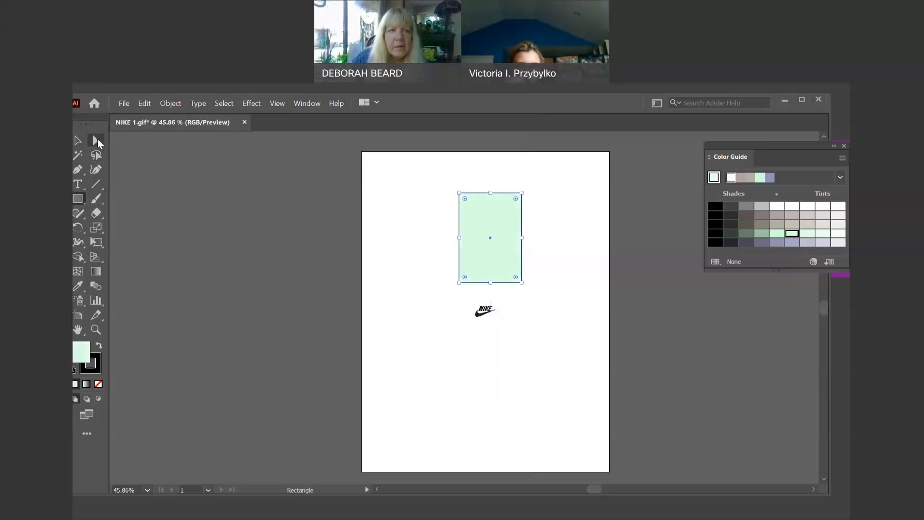
Move the Nike logo up onto the middle of the green rectangle with the Direct Selection tool.
{"action": "left_click", "coordinate": [97, 139]}
{"action": "left_click", "coordinate": [202, 235]}
{"action": "left_click", "coordinate": [485, 322]}
{"action": "left_click_drag", "start_coordinate": [483, 319], "coordinate": [492, 248]}
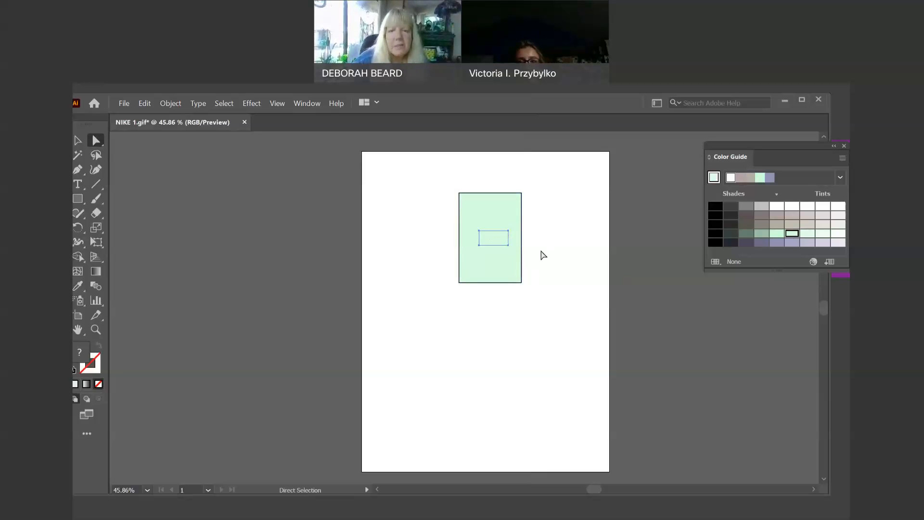
Bring the Nike logo to the front of the green rectangle and deselect it.
{"action": "left_click", "coordinate": [170, 101]}
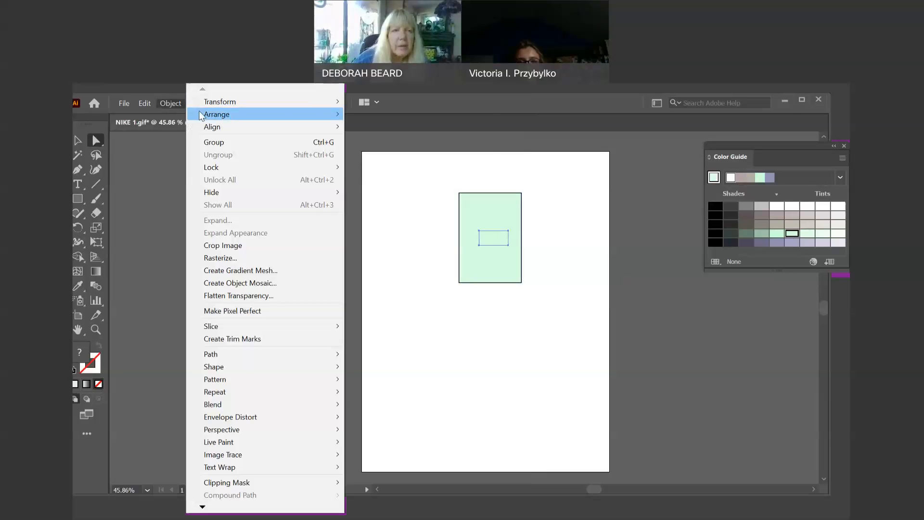
{"action": "mouse_move", "coordinate": [202, 116]}
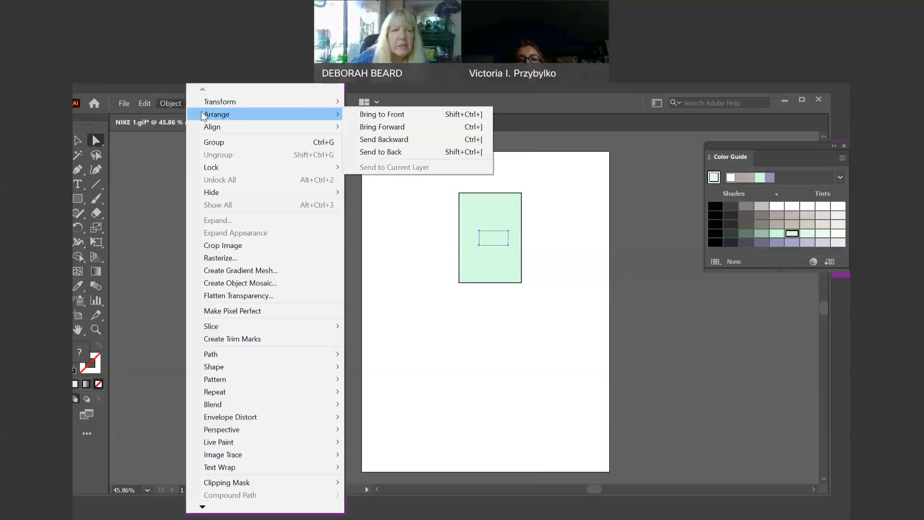
{"action": "left_click", "coordinate": [365, 117]}
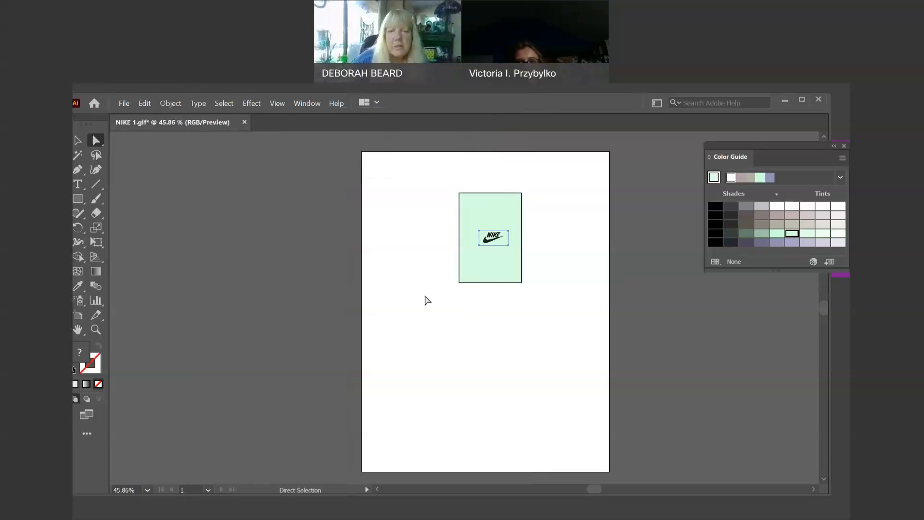
{"action": "left_click", "coordinate": [424, 299]}
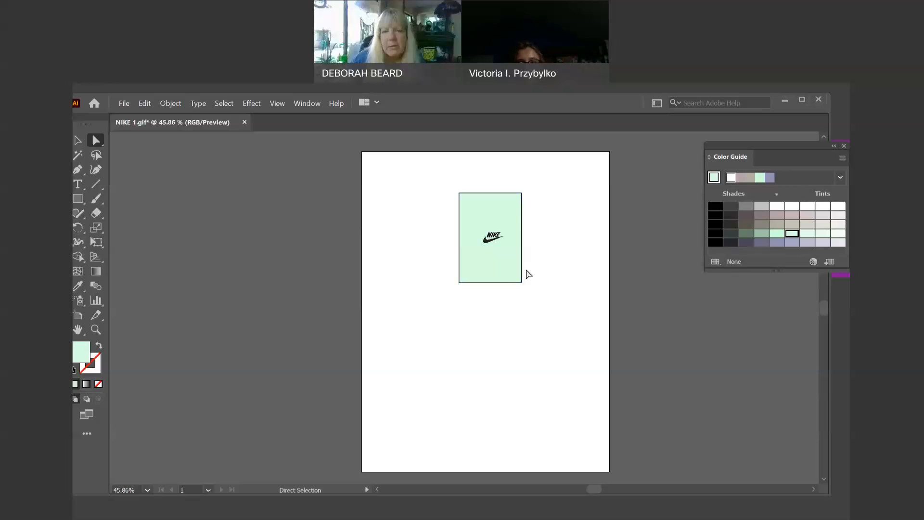
{"action": "left_click", "coordinate": [170, 107]}
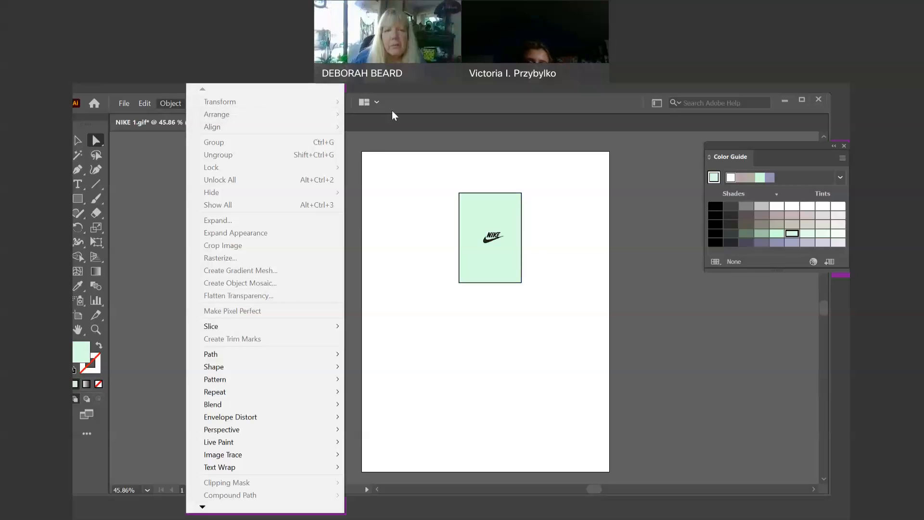
{"action": "left_click", "coordinate": [397, 250]}
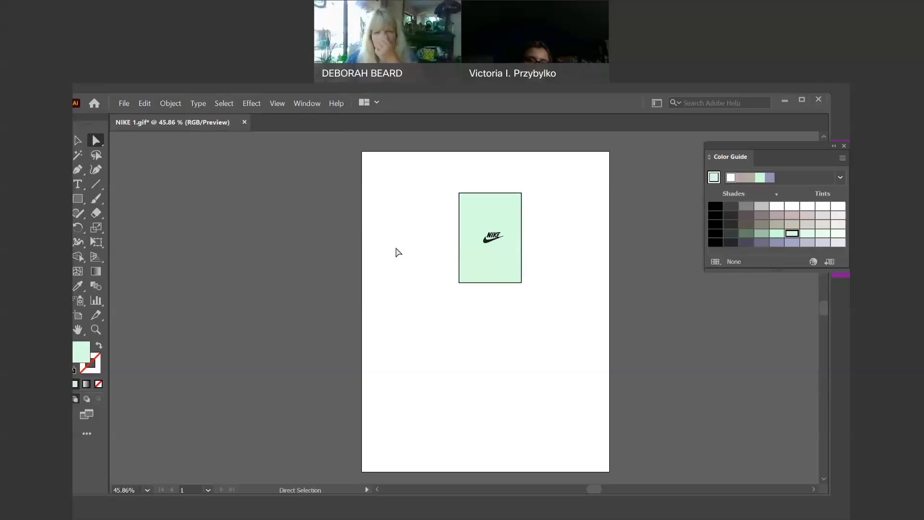